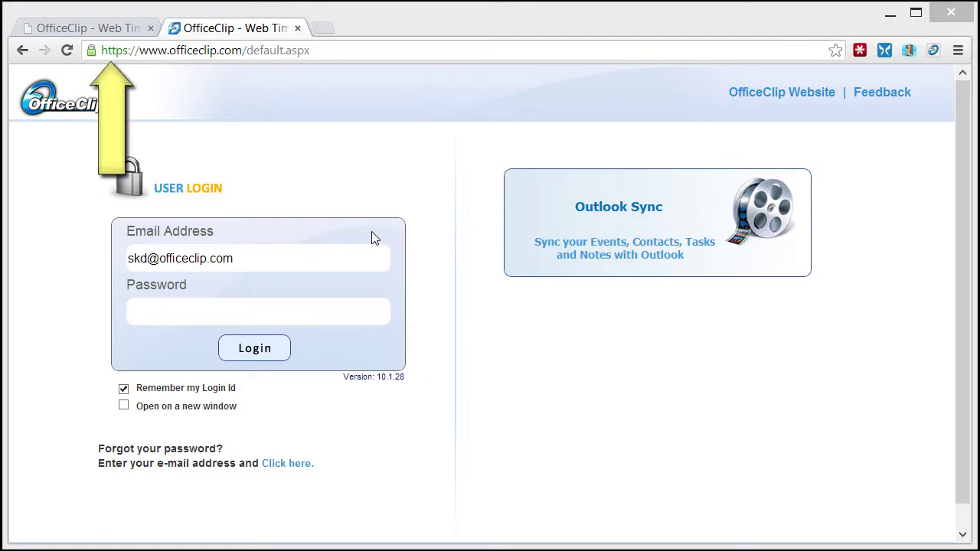
Step: Log in to the local OfficeClip Contact Manager with the account password
{"action": "left_click", "coordinate": [100, 30]}
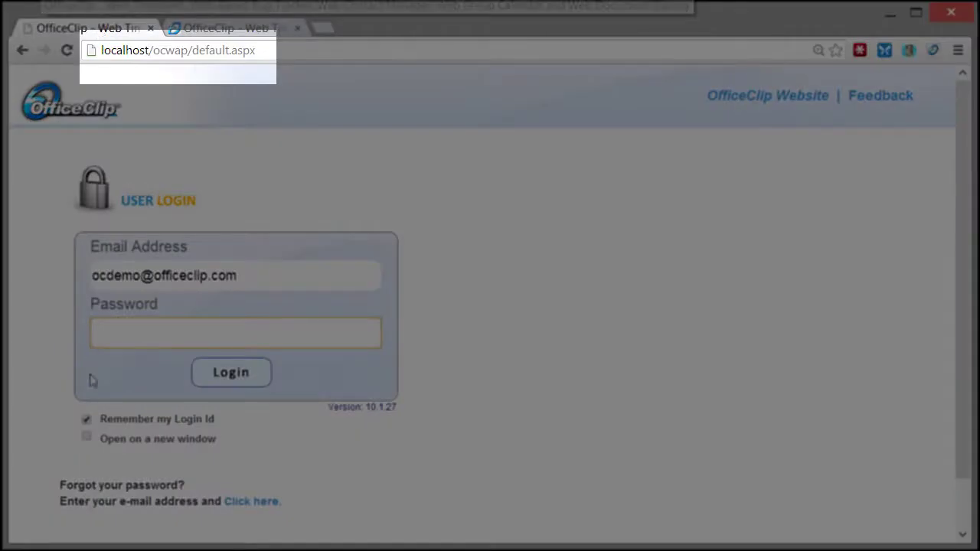
{"action": "type", "text": "•••••"}
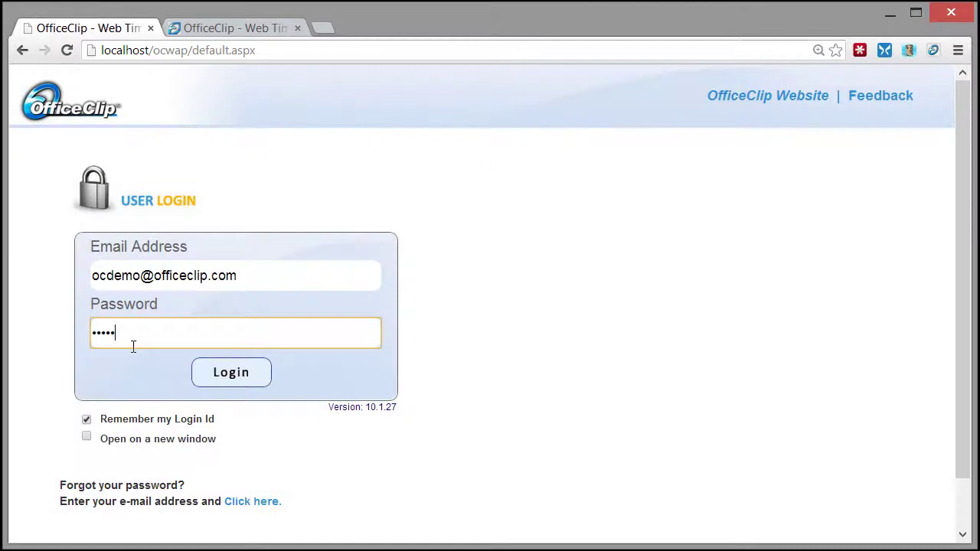
{"action": "left_click", "coordinate": [230, 380]}
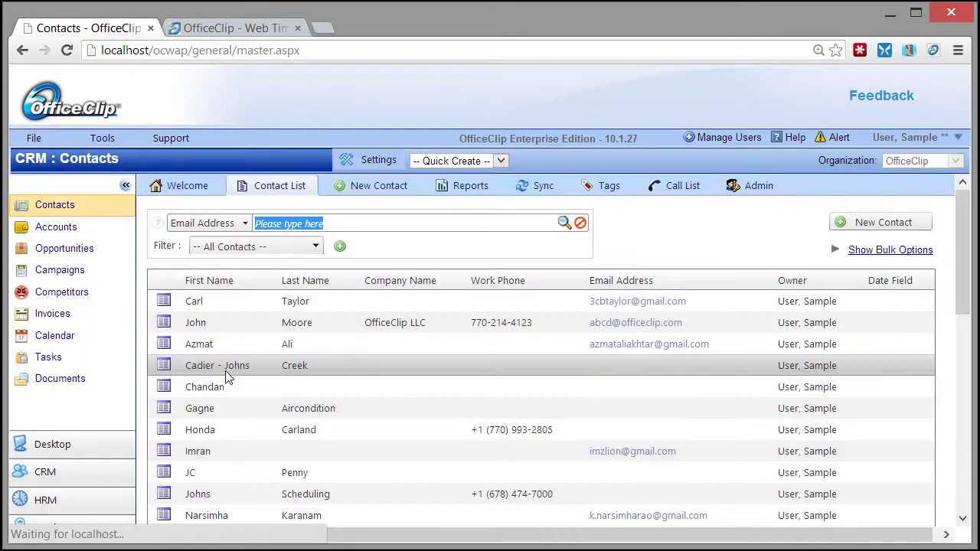
Step: Open the contact's record and review its access permissions without changing them
{"action": "left_click", "coordinate": [125, 185]}
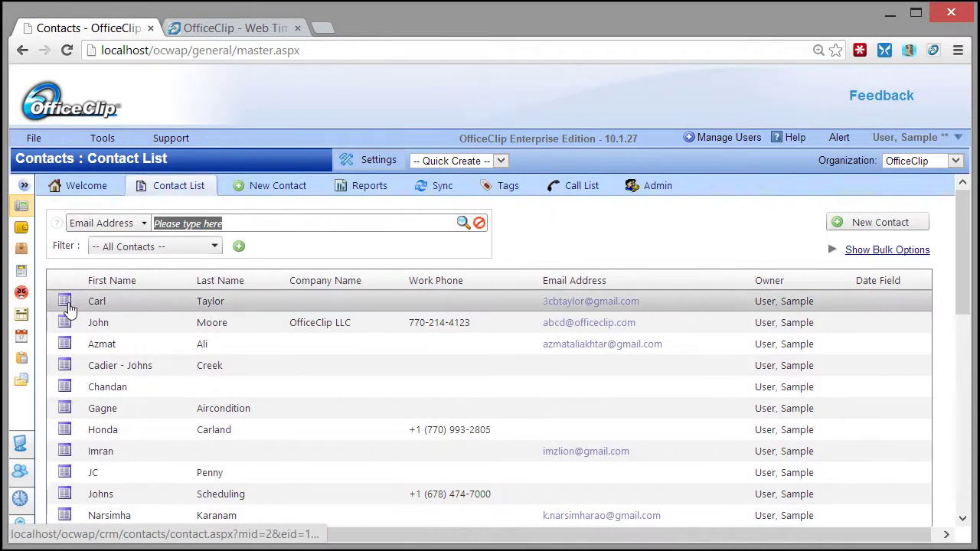
{"action": "left_click", "coordinate": [66, 303]}
{"action": "scroll", "coordinate": [608, 345], "scroll_direction": "down", "scroll_amount": 10}
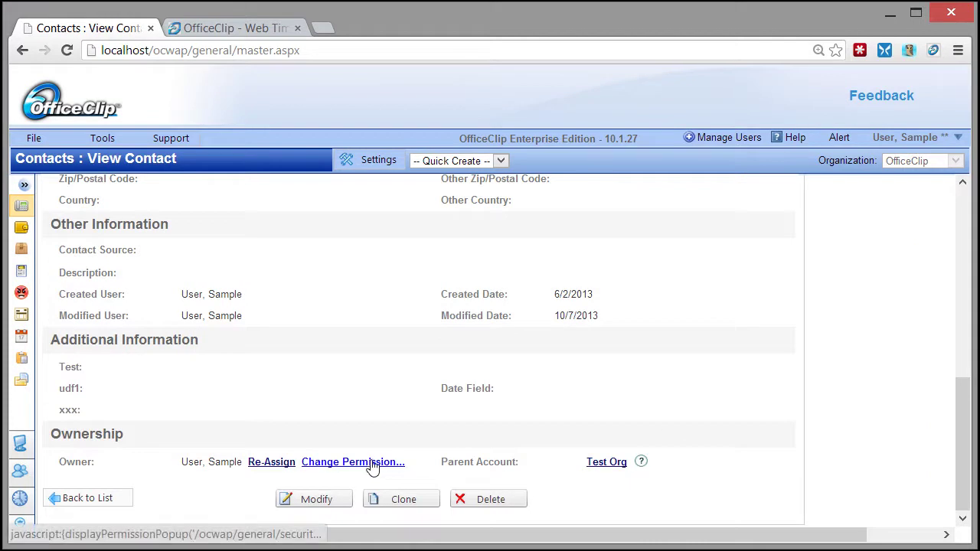
{"action": "left_click", "coordinate": [373, 467]}
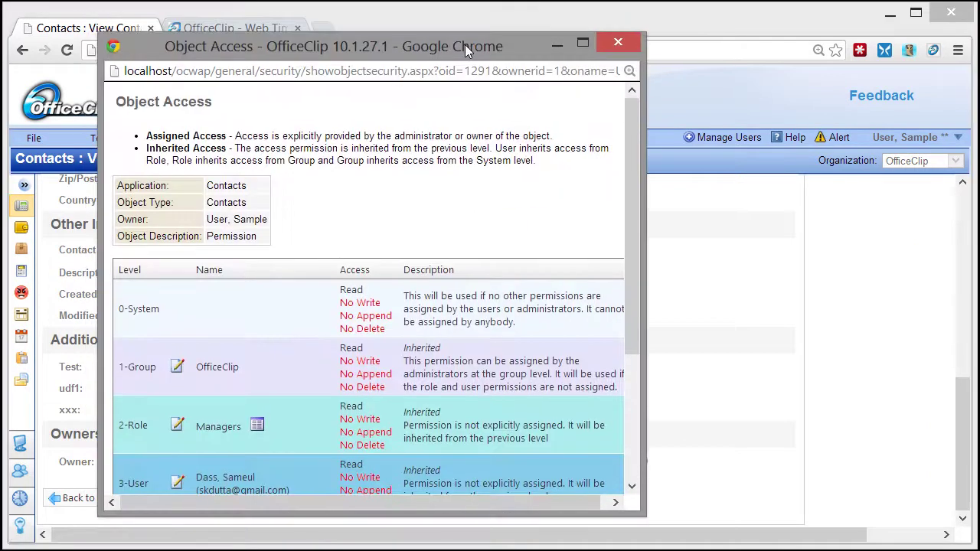
{"action": "left_click", "coordinate": [632, 480]}
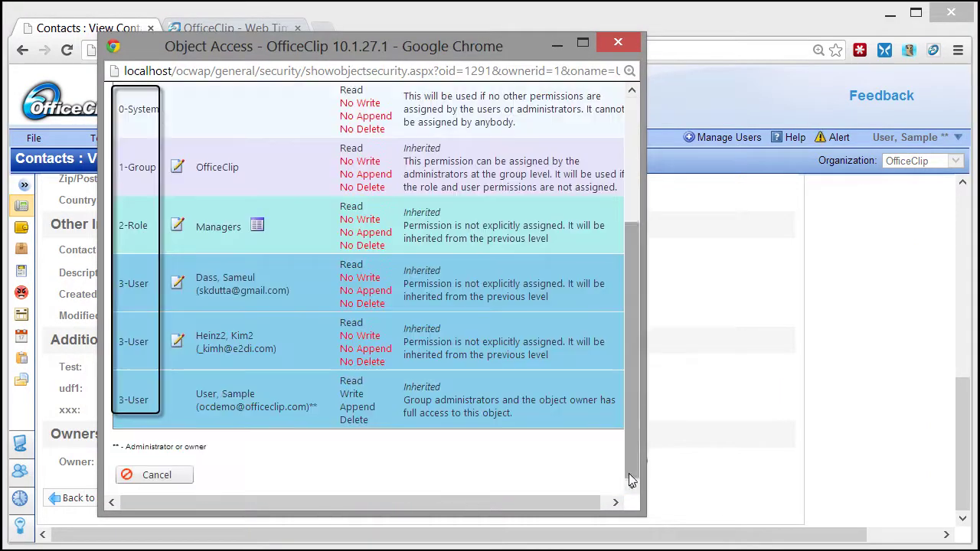
{"action": "left_click", "coordinate": [182, 484]}
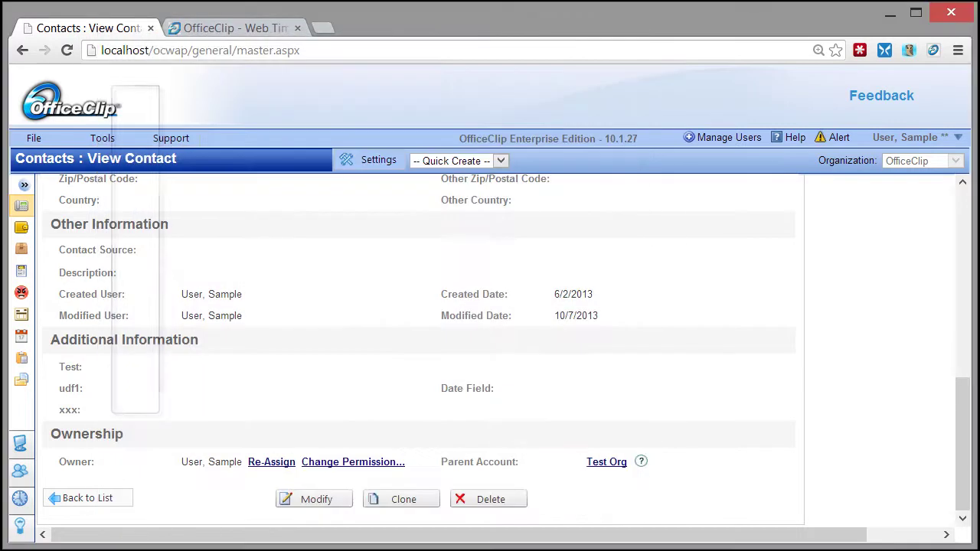
{"action": "left_click", "coordinate": [966, 210]}
Step: Look over the contact's notes, activities and attached documents
{"action": "left_click", "coordinate": [968, 203]}
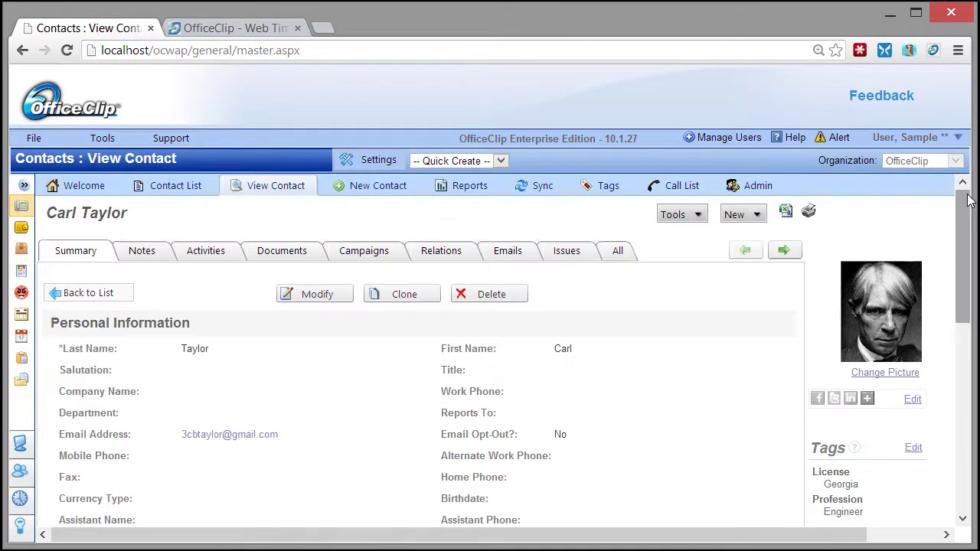
{"action": "left_click", "coordinate": [149, 259]}
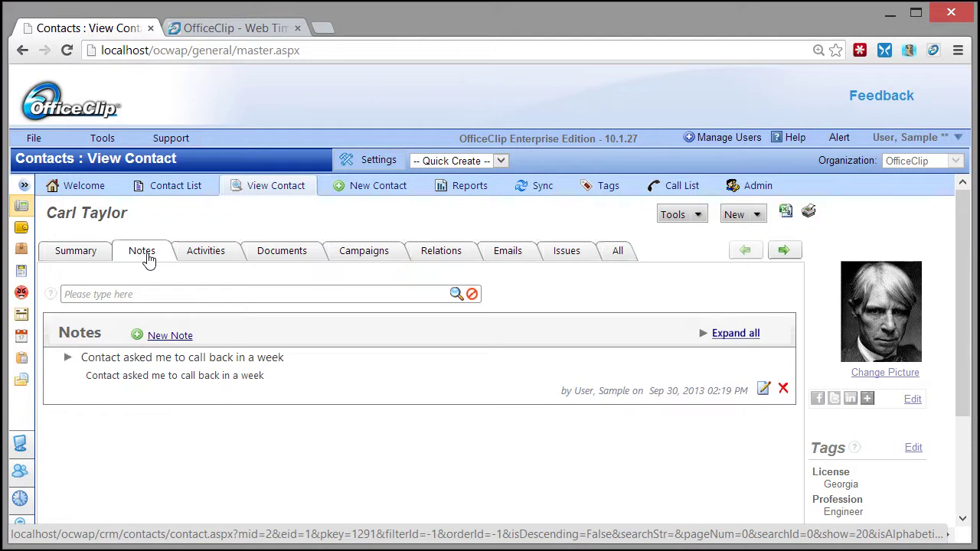
{"action": "left_click", "coordinate": [207, 256]}
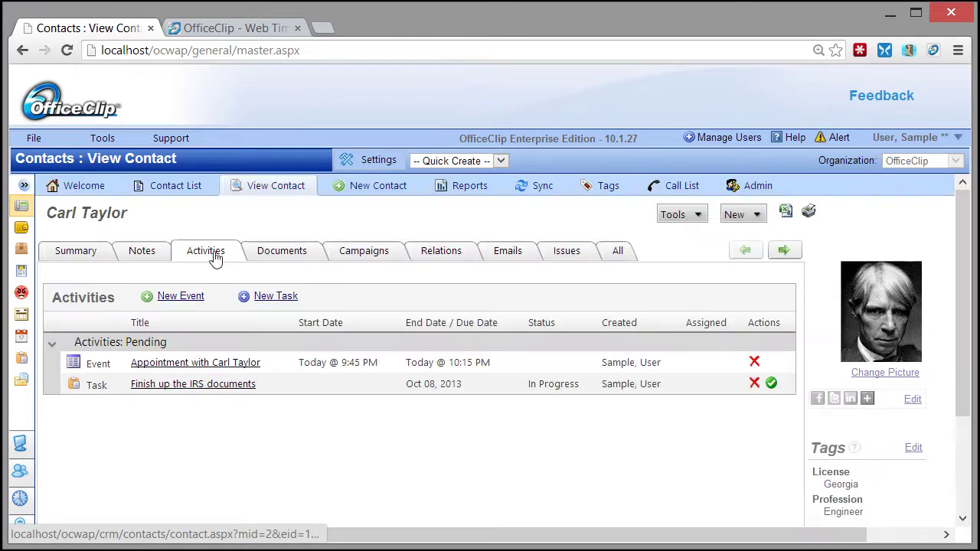
{"action": "left_click", "coordinate": [269, 259]}
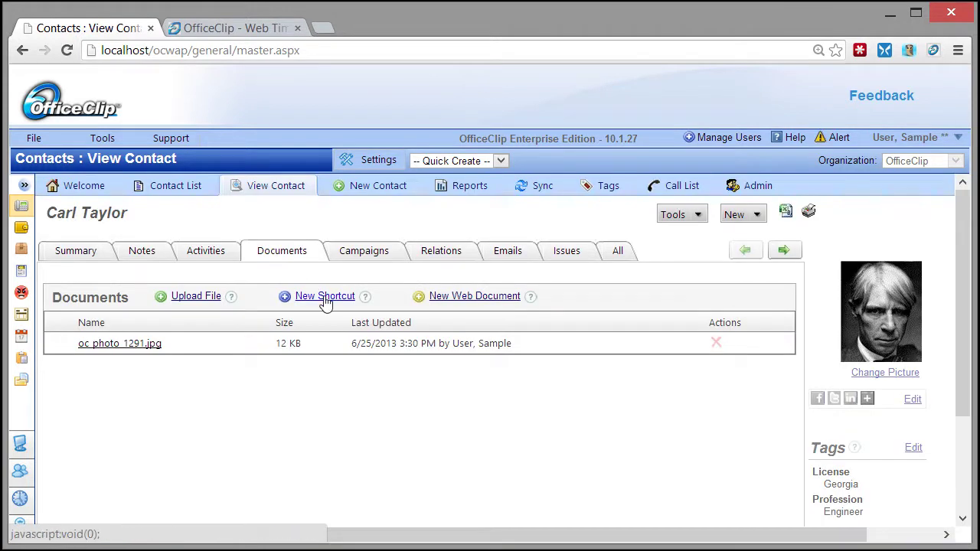
Step: Add a shortcut to the stored document OutlookAddIn.doc in the contact's documents
{"action": "left_click", "coordinate": [323, 298]}
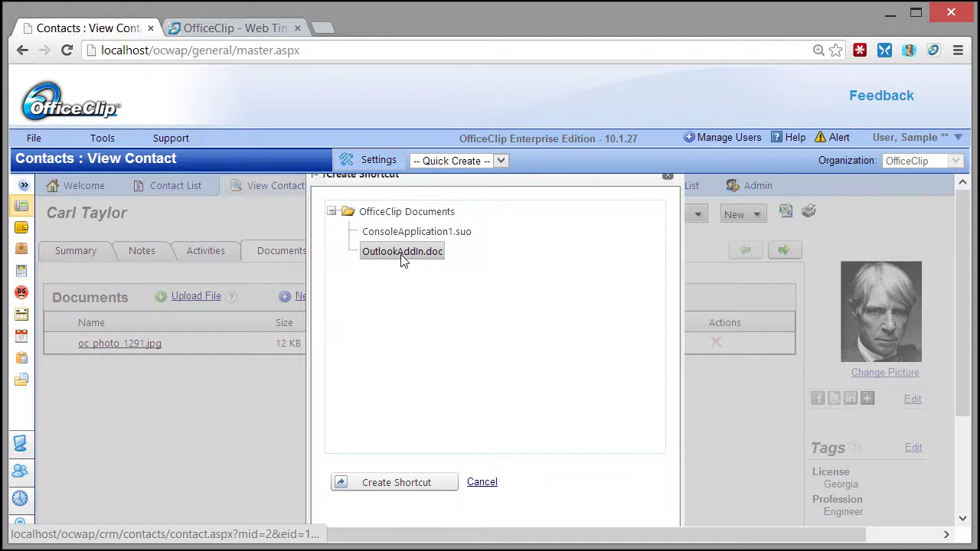
{"action": "left_click", "coordinate": [400, 256]}
{"action": "left_click", "coordinate": [405, 482]}
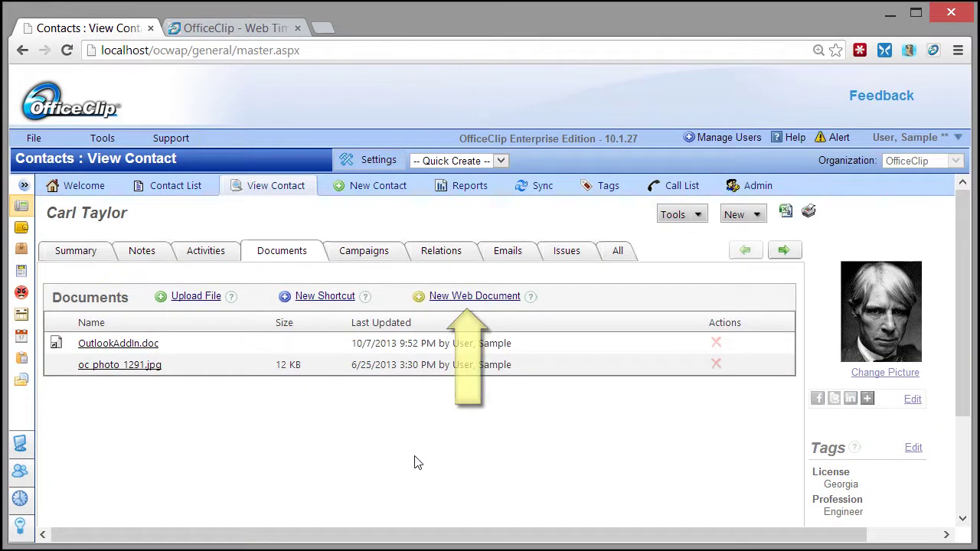
Step: Review the contact's relations and a related contact, the daily call list, then the Email Campaign List
{"action": "left_click", "coordinate": [441, 253]}
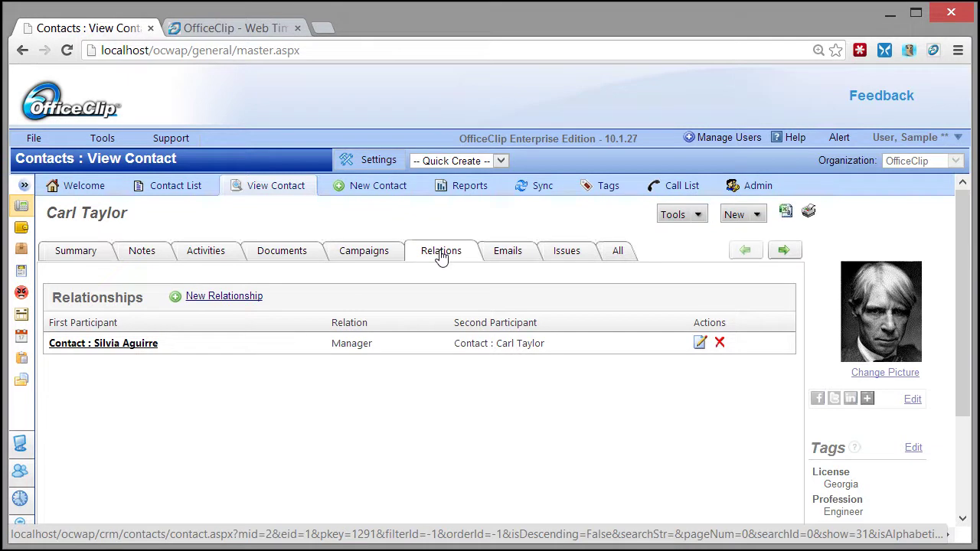
{"action": "left_click", "coordinate": [123, 343]}
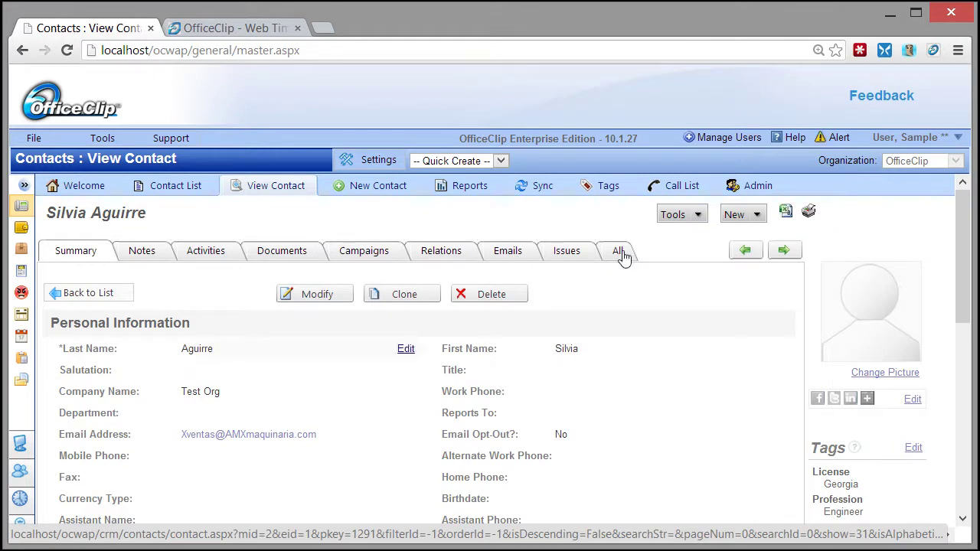
{"action": "left_click", "coordinate": [690, 194]}
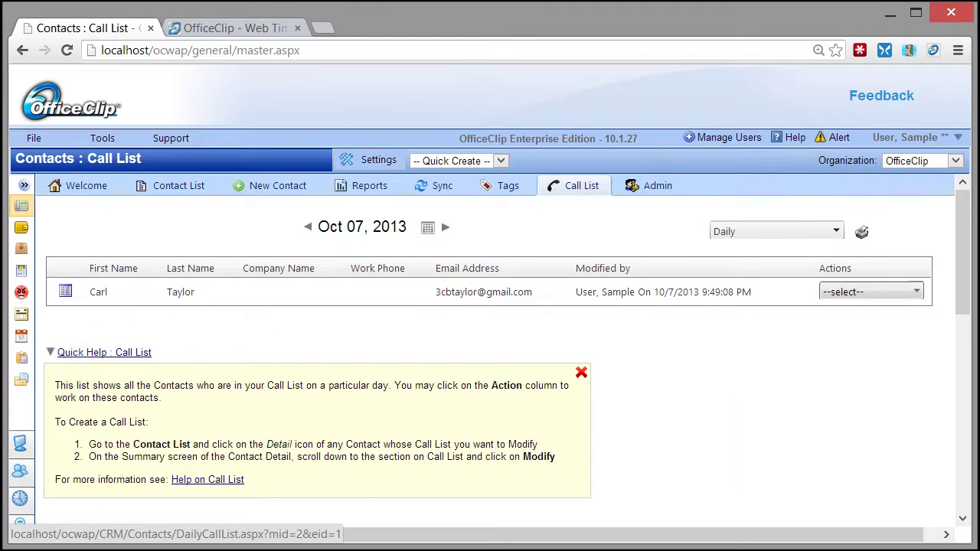
{"action": "left_click", "coordinate": [179, 185]}
{"action": "left_click", "coordinate": [53, 270]}
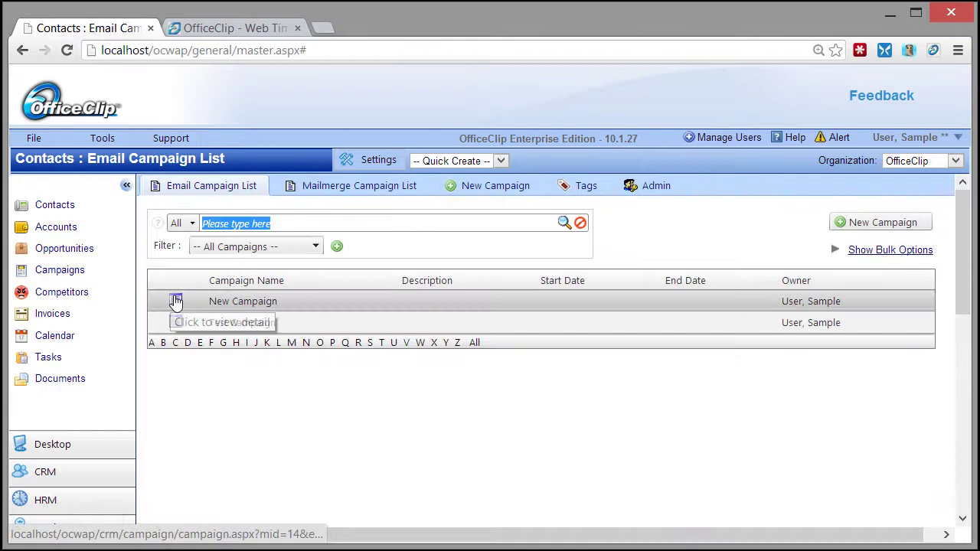
Step: Open New Campaign's design editor, scroll the AMX MAQUINARIA newsletter, and show the Save dropdown options
{"action": "left_click", "coordinate": [176, 301]}
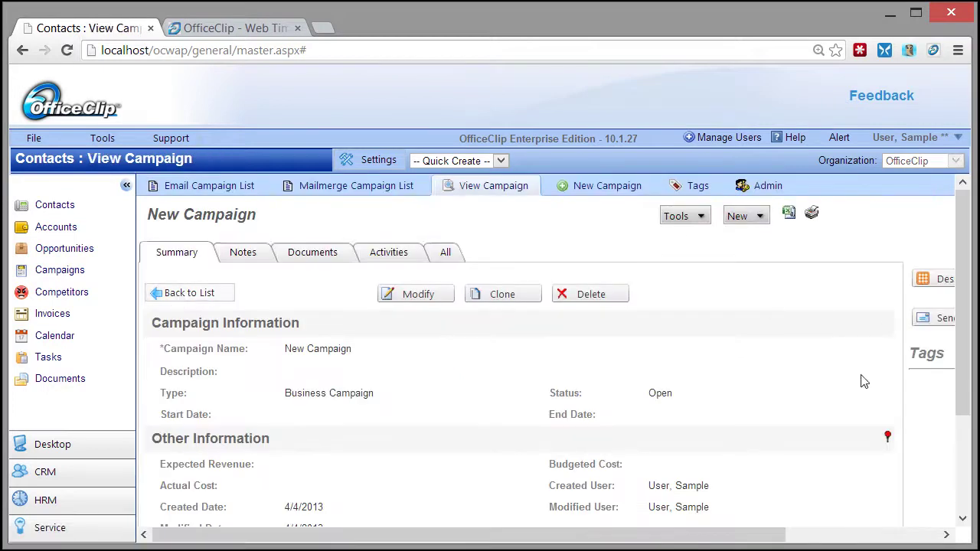
{"action": "left_click_drag", "start_coordinate": [724, 540], "coordinate": [817, 542]}
{"action": "left_click", "coordinate": [852, 282]}
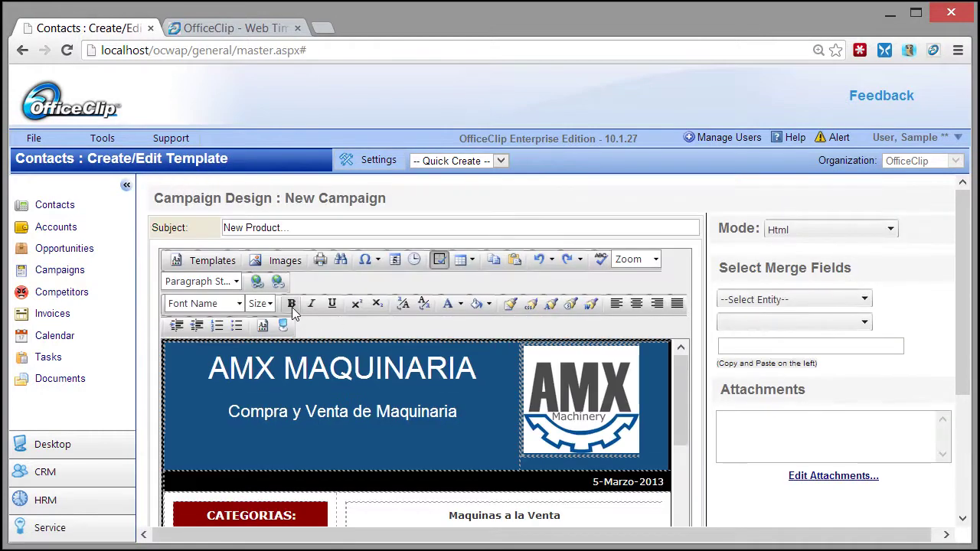
{"action": "left_click_drag", "start_coordinate": [677, 366], "coordinate": [699, 548]}
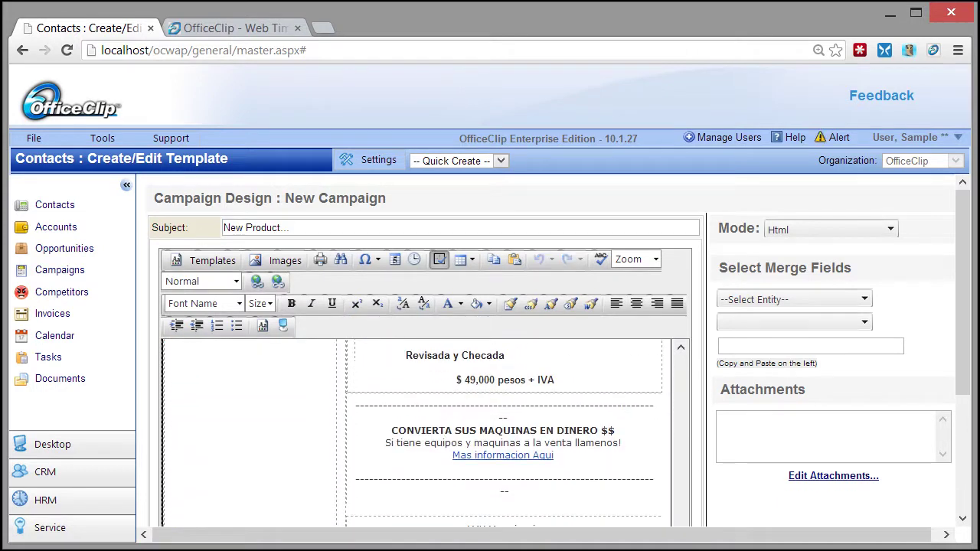
{"action": "left_click_drag", "start_coordinate": [964, 388], "coordinate": [963, 512]}
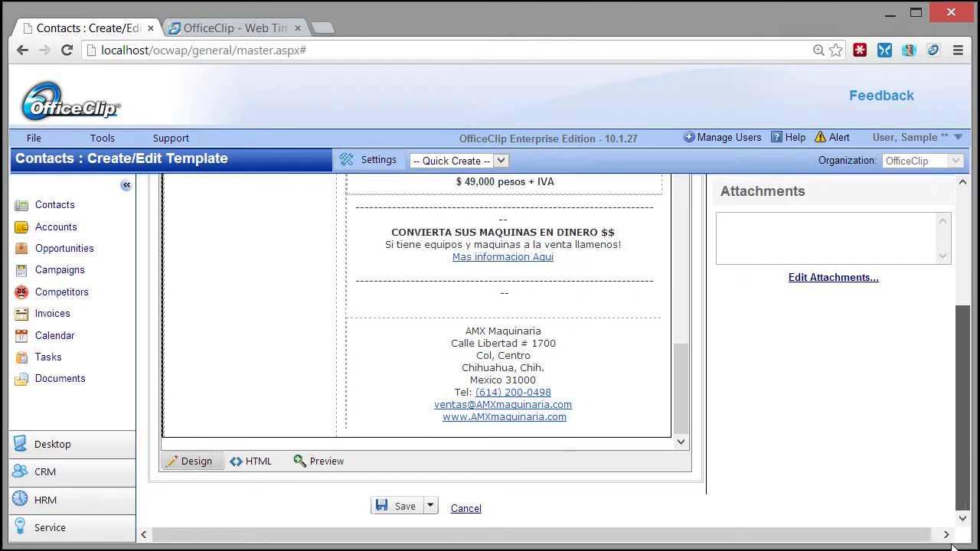
{"action": "left_click", "coordinate": [431, 508]}
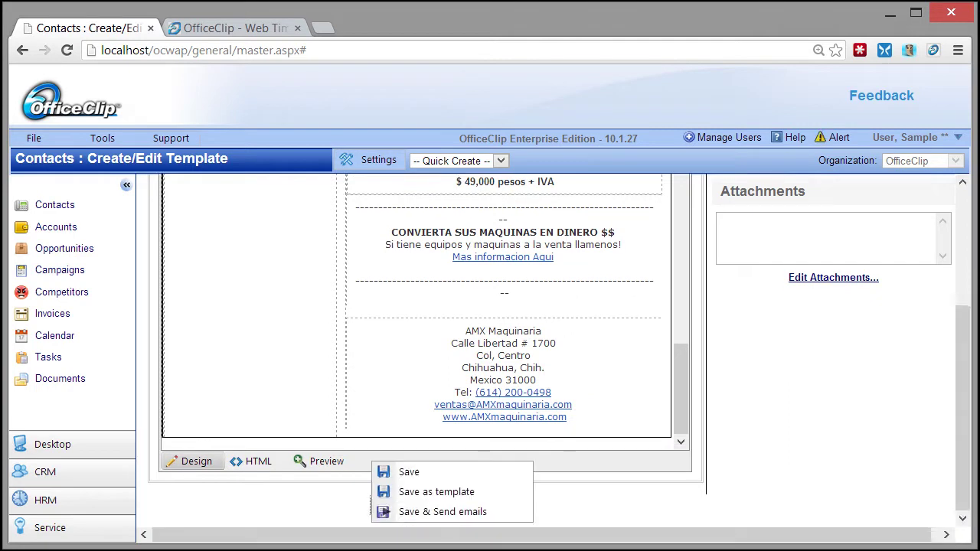
Step: Open invoice Inv00016 for Test Org ($5.00, Jul 24, 2013) and scroll through it
{"action": "left_click", "coordinate": [46, 317]}
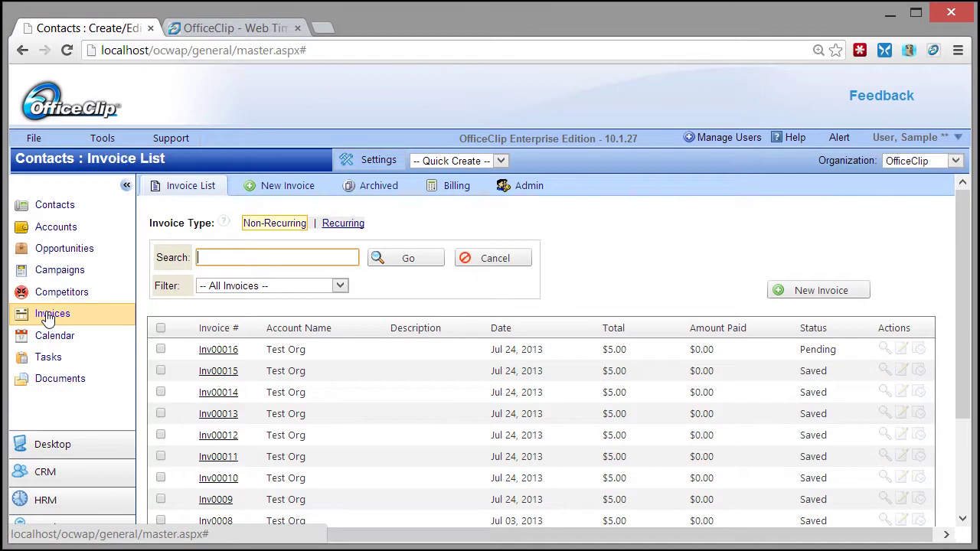
{"action": "left_click", "coordinate": [223, 351]}
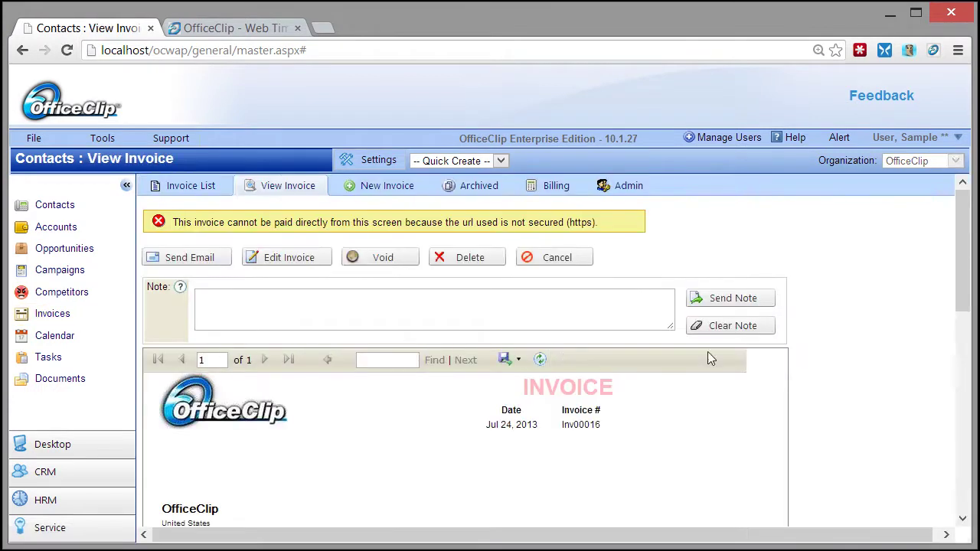
{"action": "left_click_drag", "start_coordinate": [966, 300], "coordinate": [968, 498]}
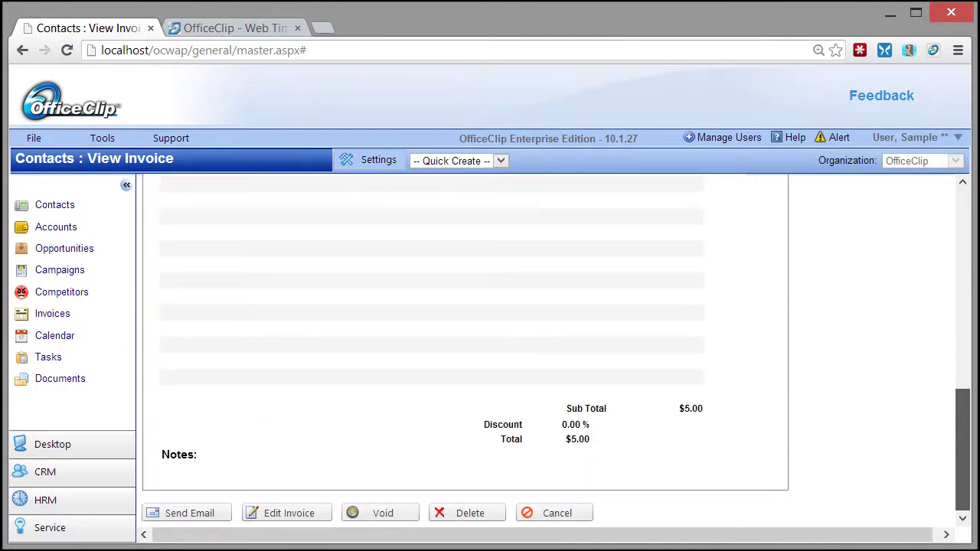
{"action": "scroll", "coordinate": [465, 353], "scroll_direction": "up", "scroll_amount": 10}
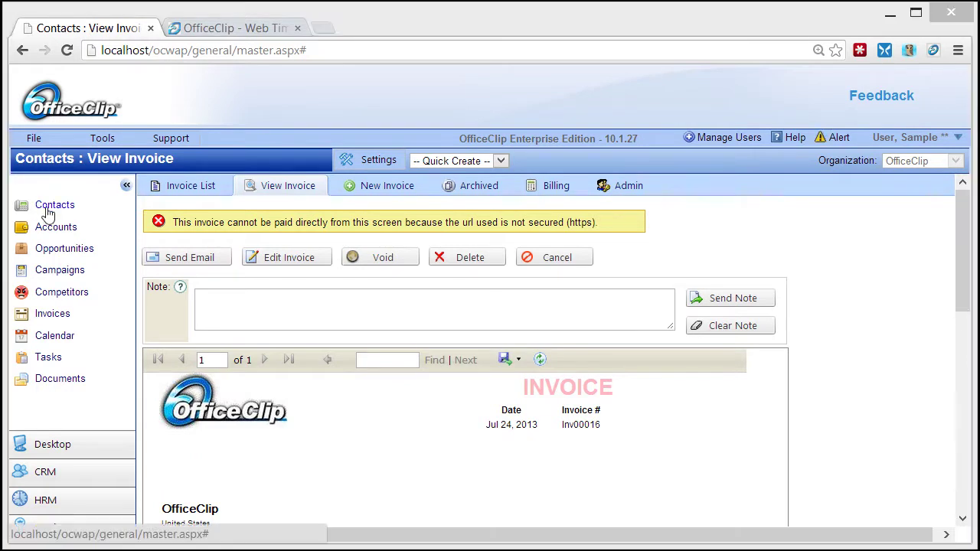
Step: Go back to Contacts, show the Sync page, and choose CSV contact import
{"action": "left_click", "coordinate": [47, 213]}
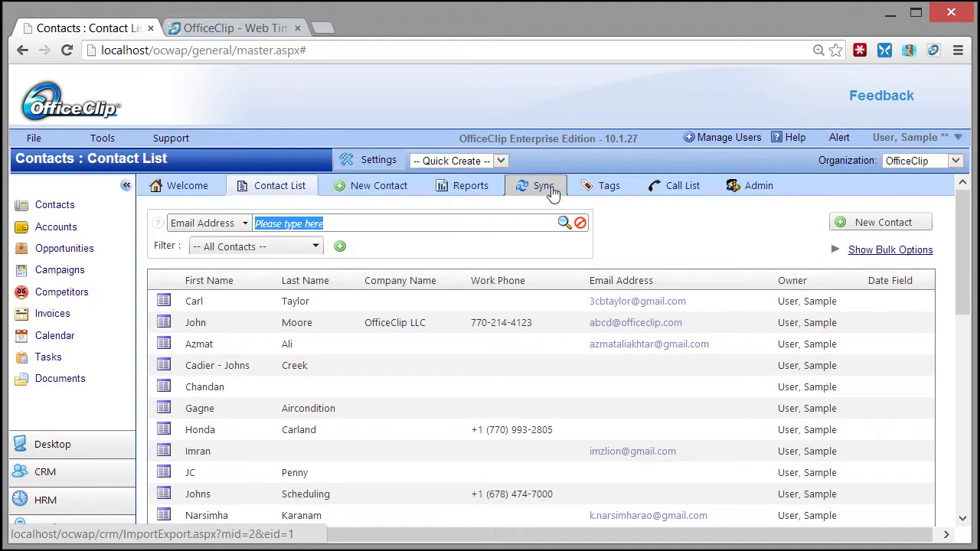
{"action": "left_click", "coordinate": [552, 191]}
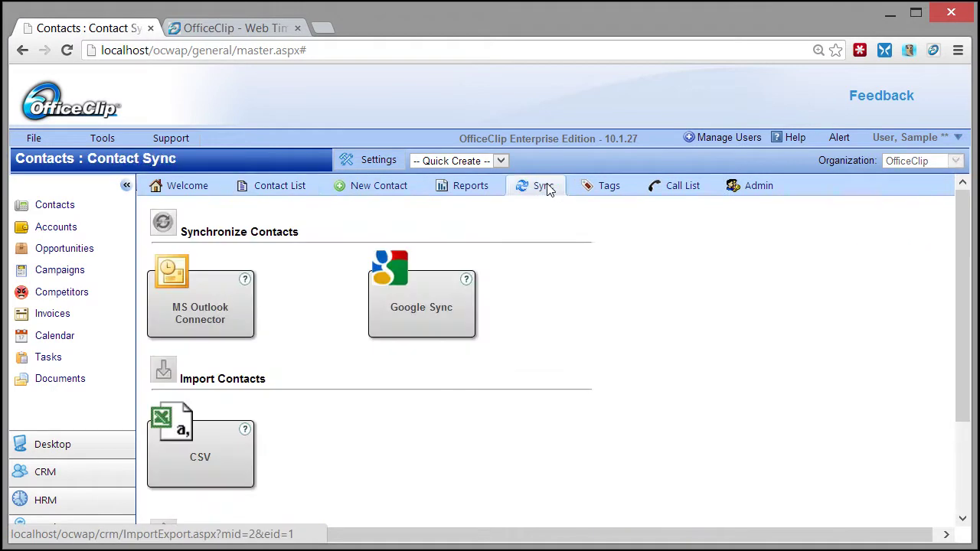
{"action": "left_click", "coordinate": [179, 469]}
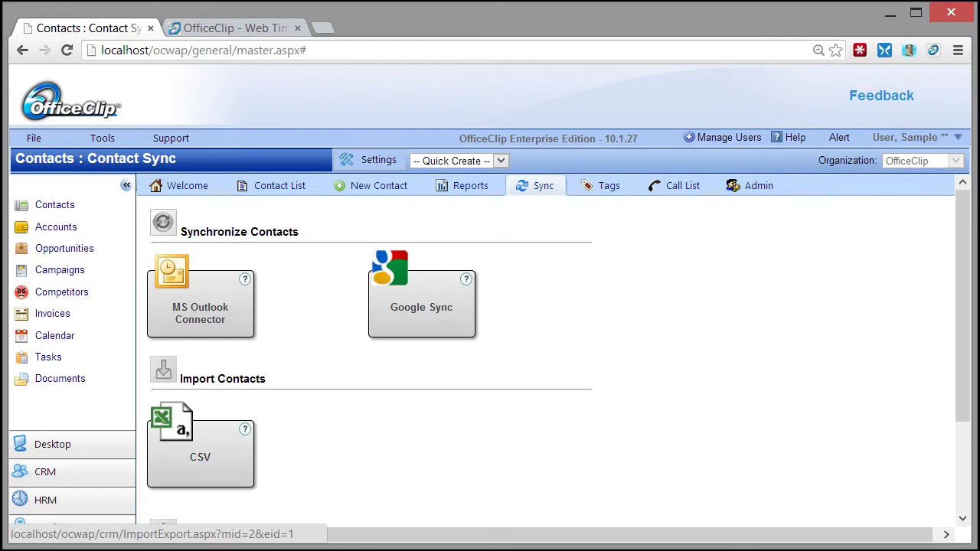